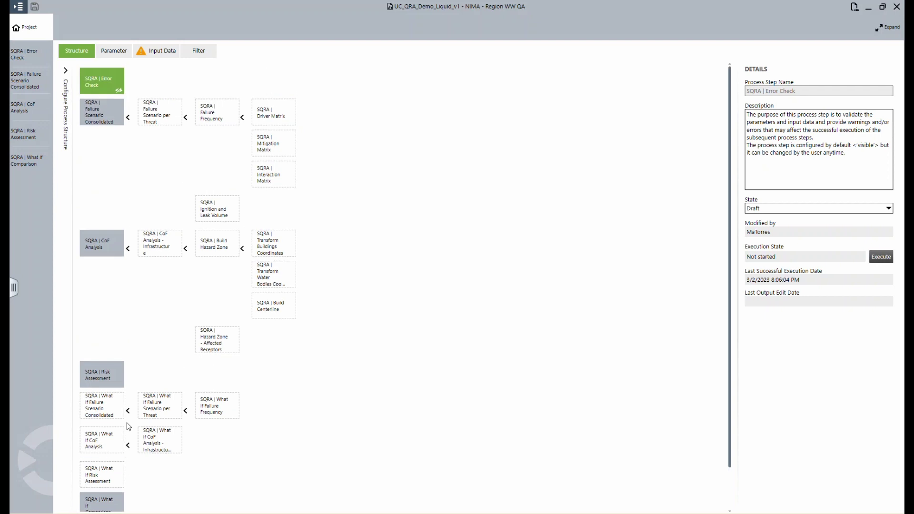
Review the project's parameters and input datasets, and the Error Check results of the SQRA Error Check process step.
click(114, 51)
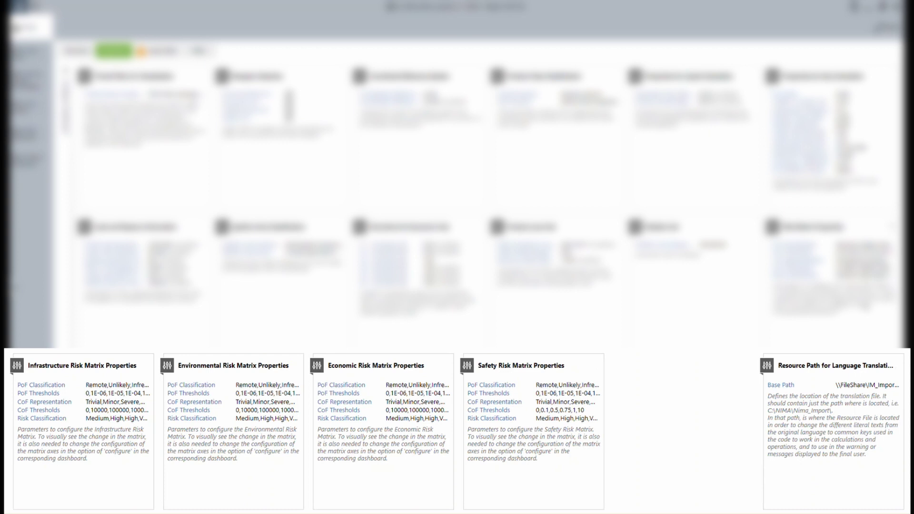
click(158, 52)
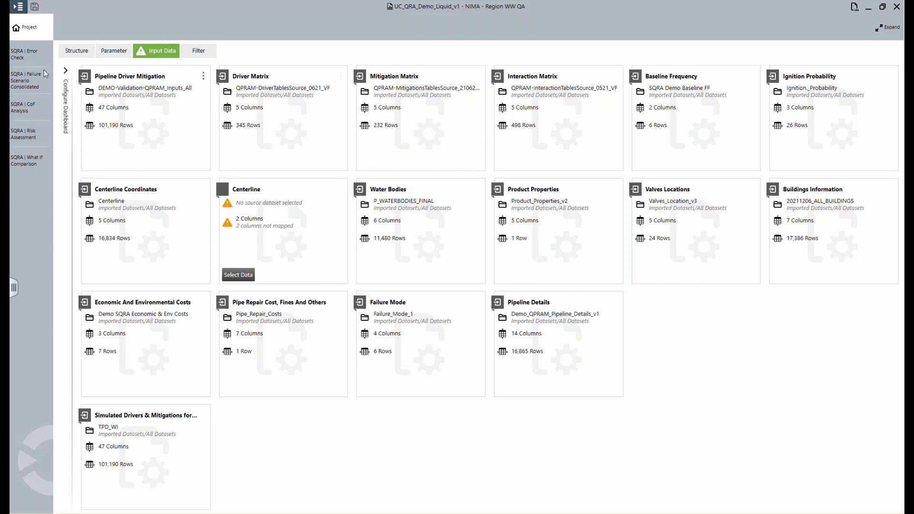
click(34, 57)
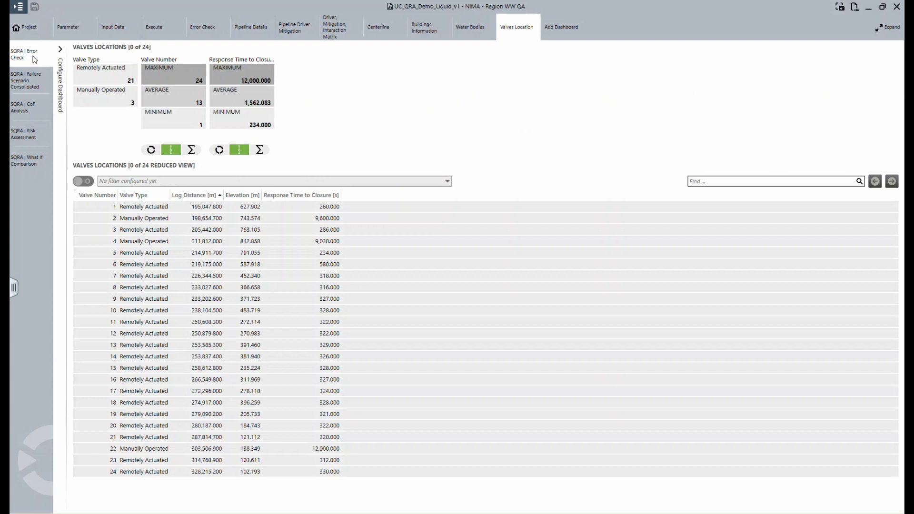
click(201, 30)
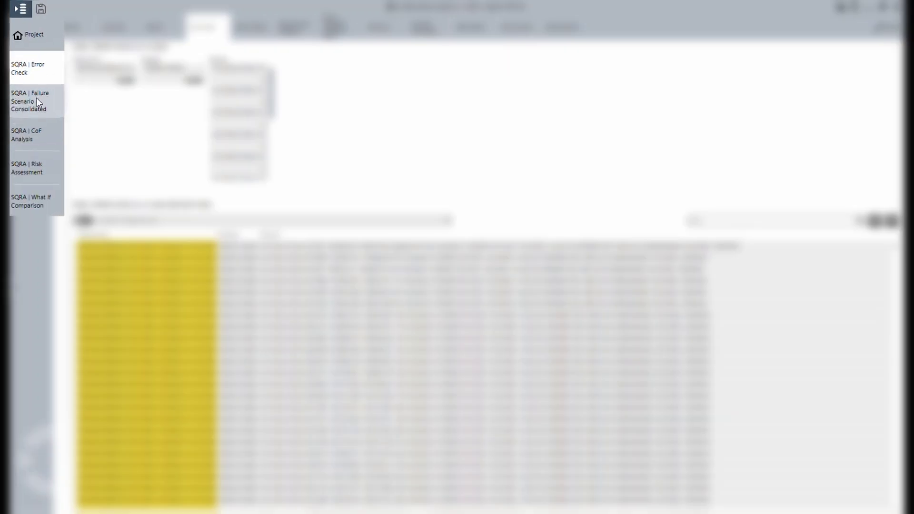
Review the failure scenario results per threat, and examine the Driver & Mitigation Profile zoomed in around 250,800 m.
click(36, 98)
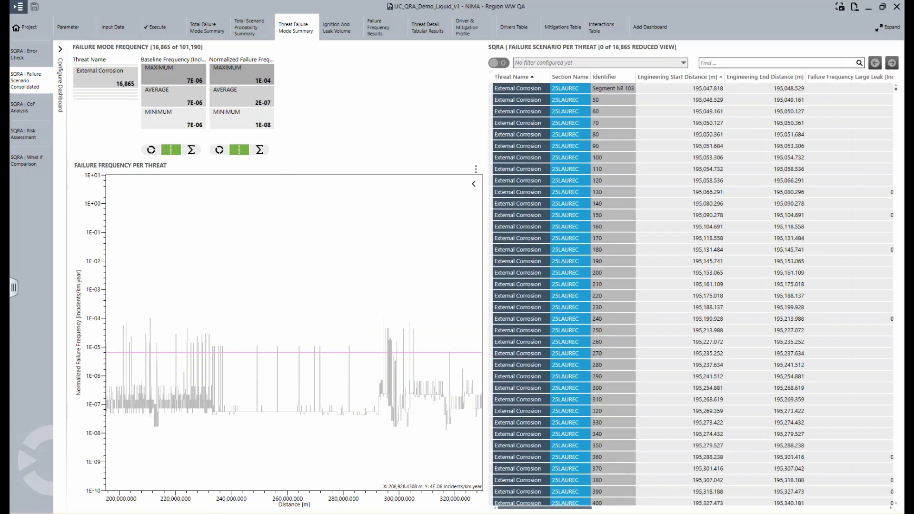
click(140, 358)
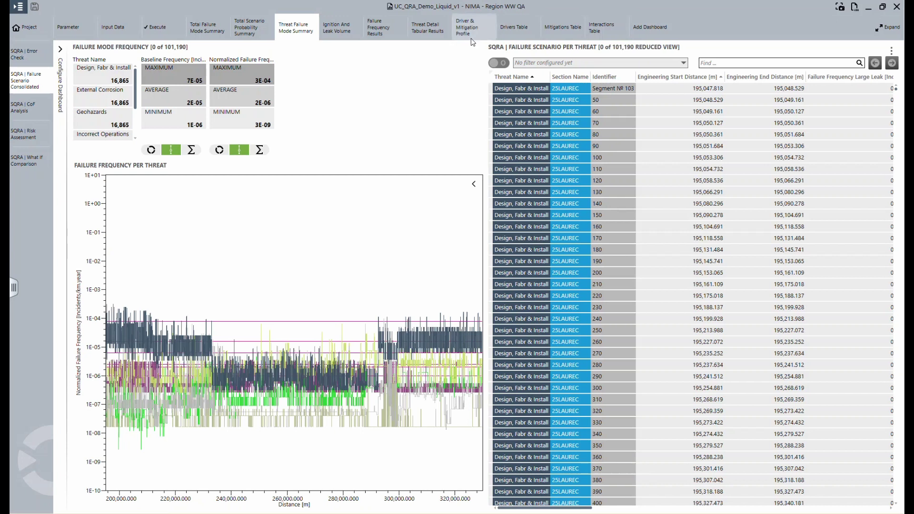
click(470, 35)
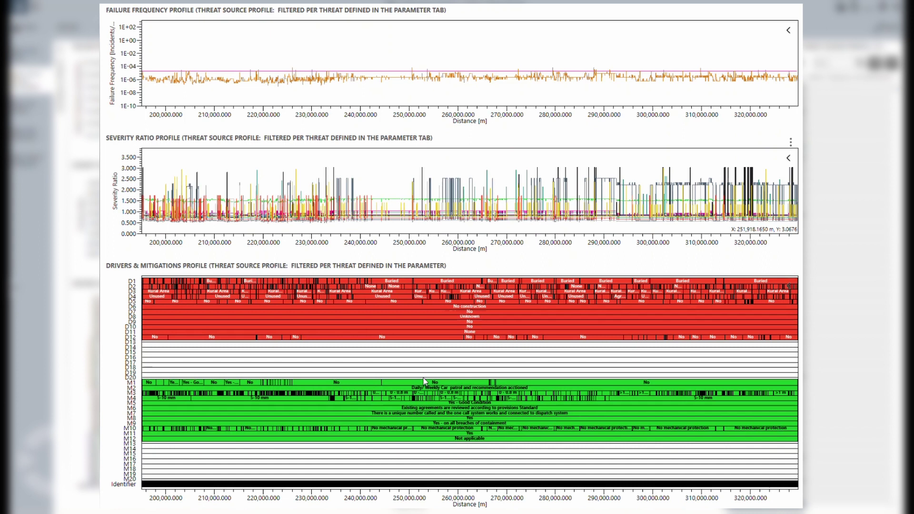
scroll(396, 282, up, 5)
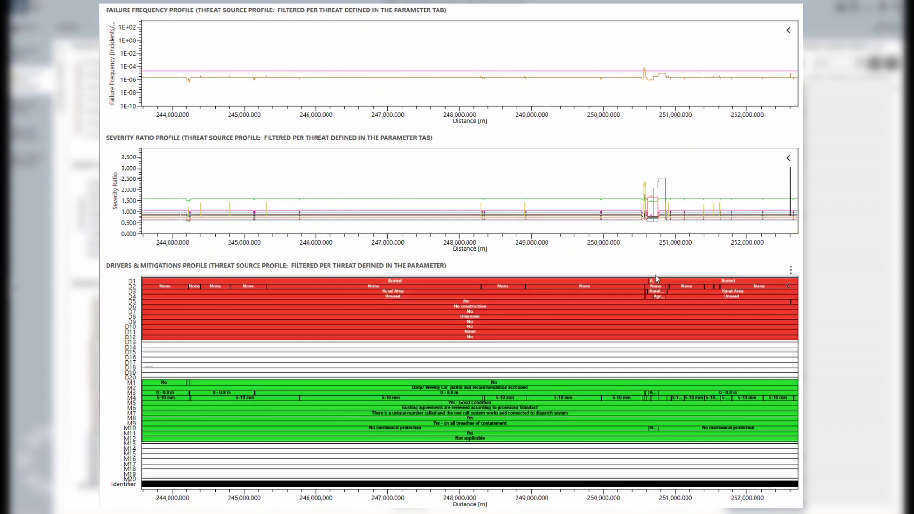
scroll(688, 286, up, 3)
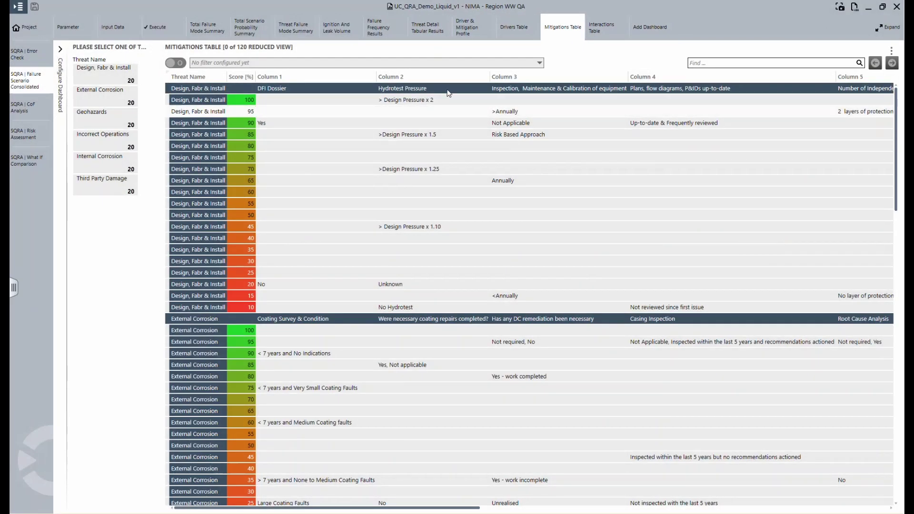
Filter the mitigations table to the Geohazards threat to read its scores, and clear the filter.
click(101, 118)
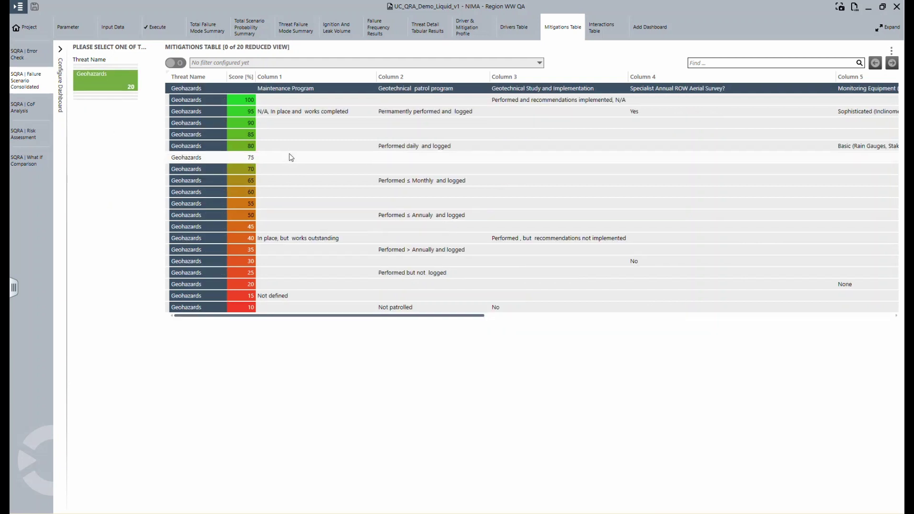
click(112, 80)
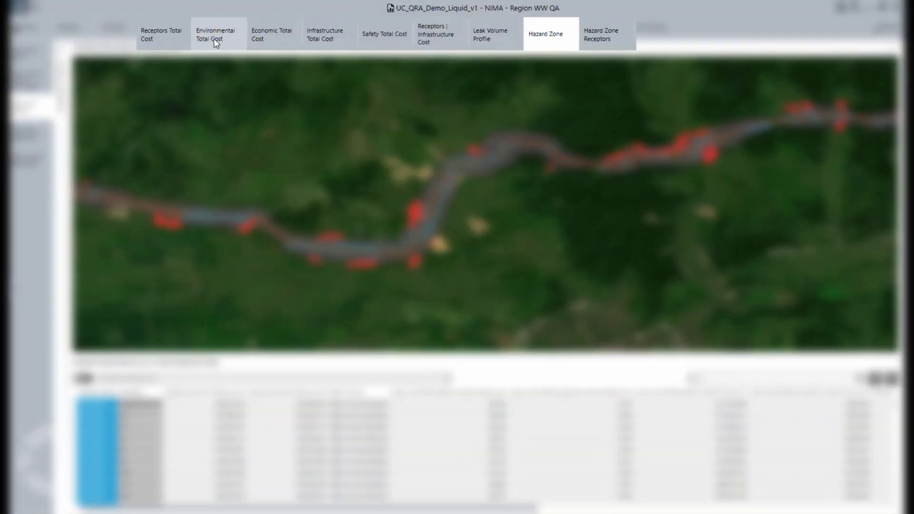
Review the environmental, economic, infrastructure and safety total cost matrices of the CoF Analysis.
click(215, 41)
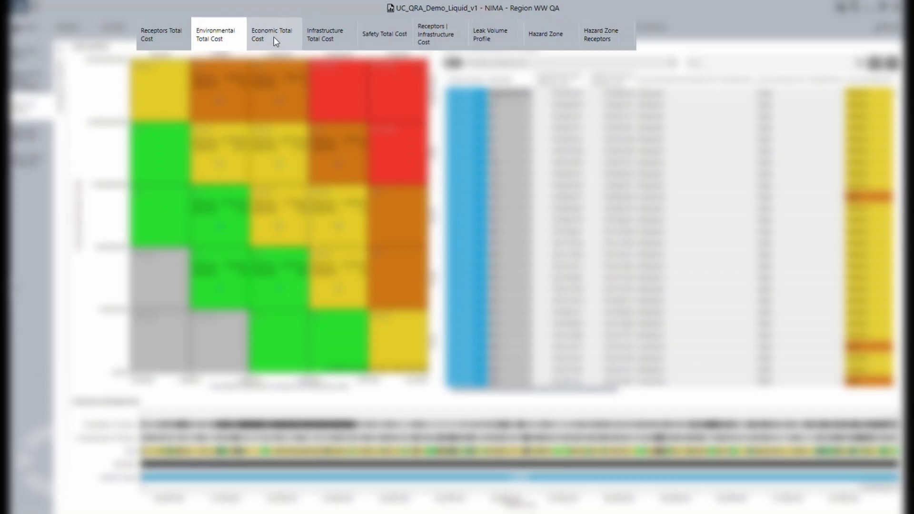
click(274, 38)
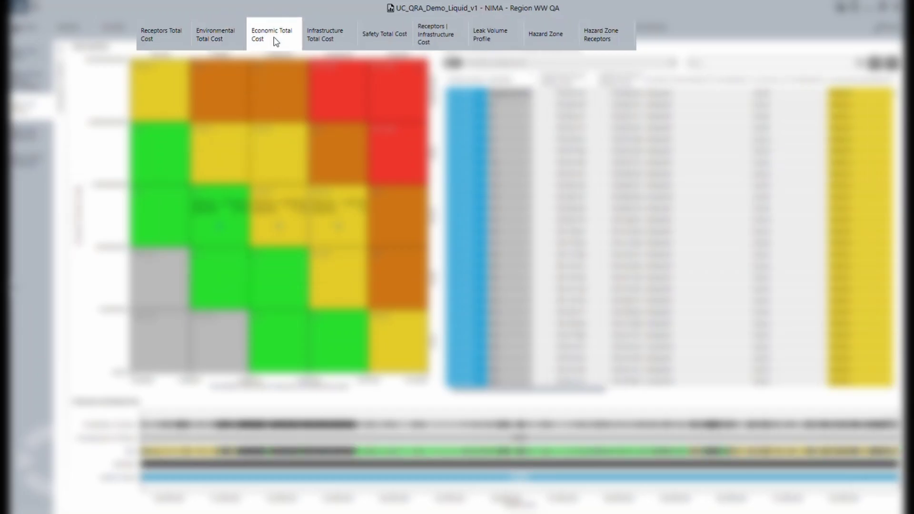
click(337, 37)
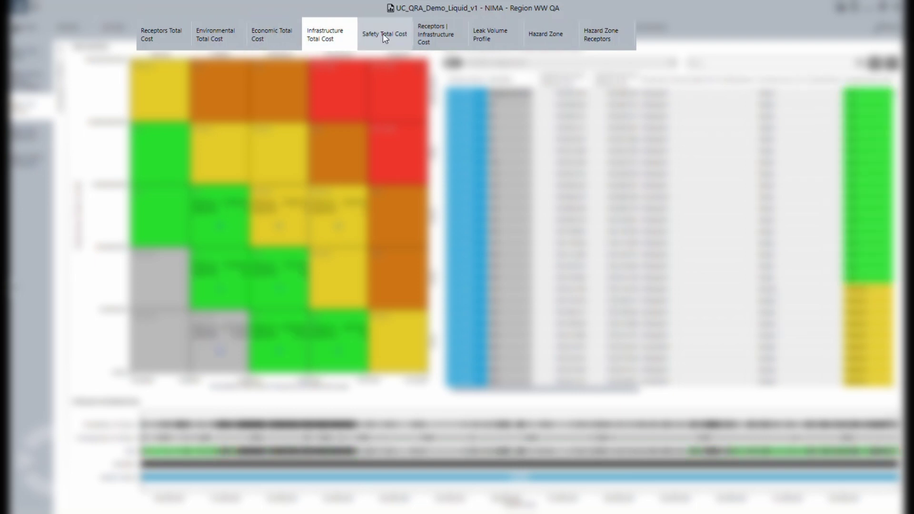
click(382, 33)
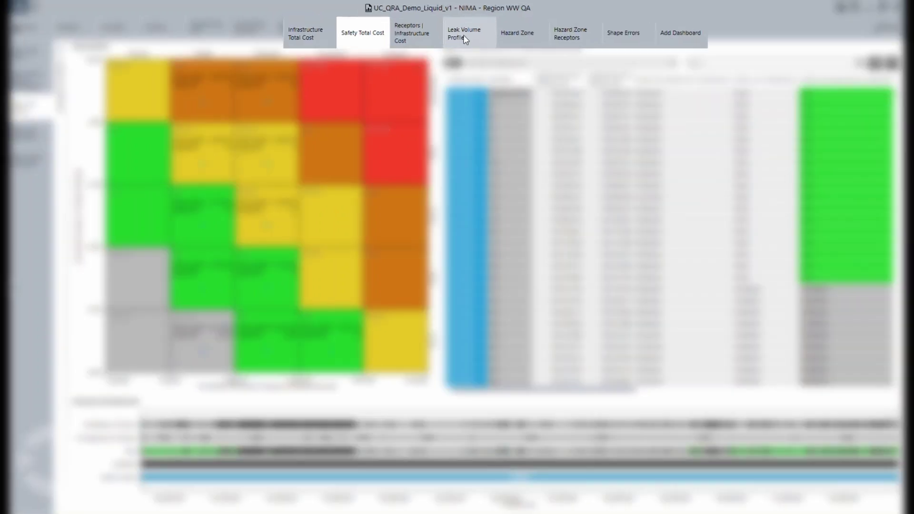
Examine the leak volume profile between about 248,000 and 260,000 m and the hazard zone map, with both legends expanded.
click(470, 32)
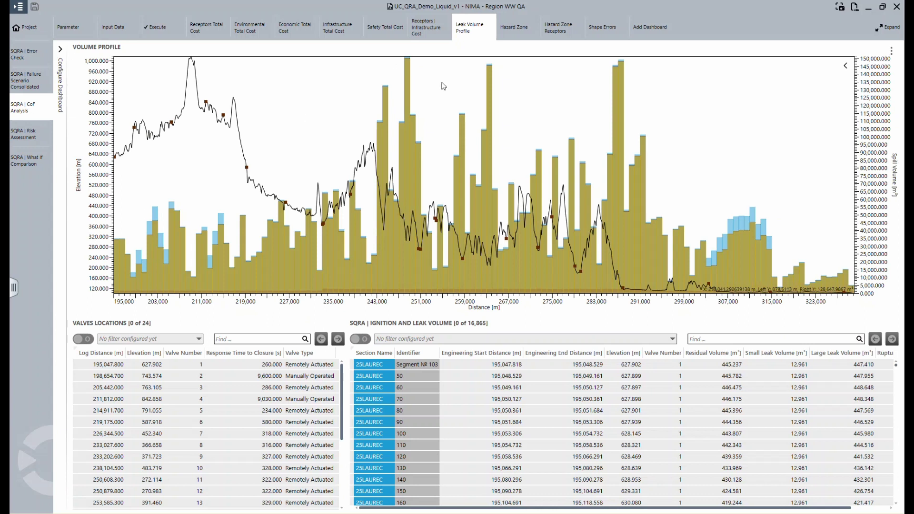
click(846, 66)
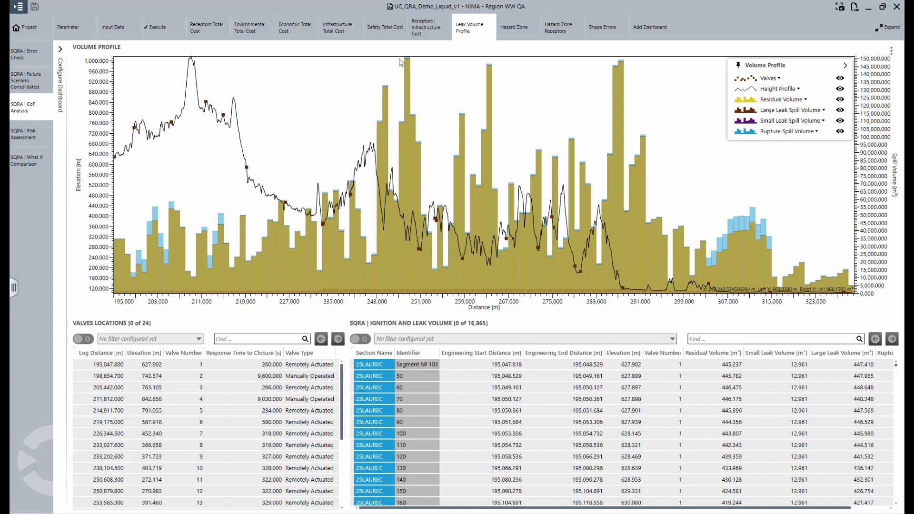
drag(404, 62, 469, 298)
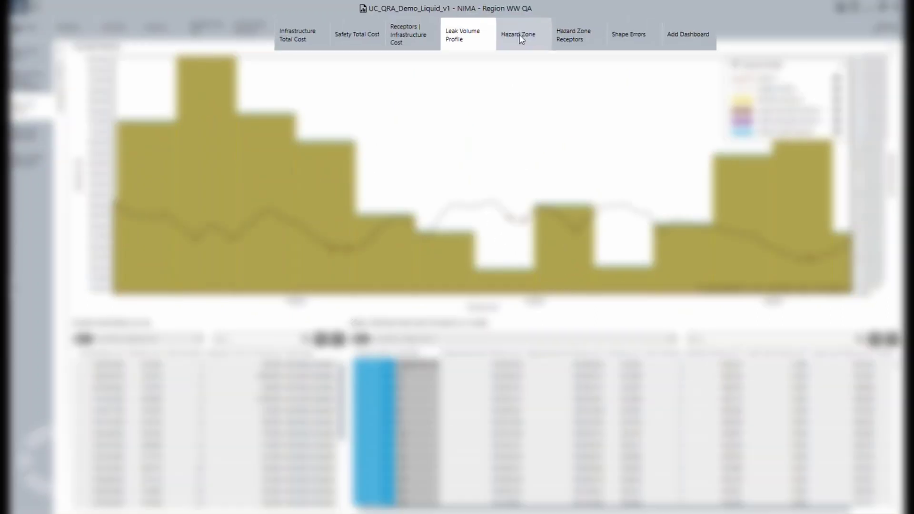
click(521, 40)
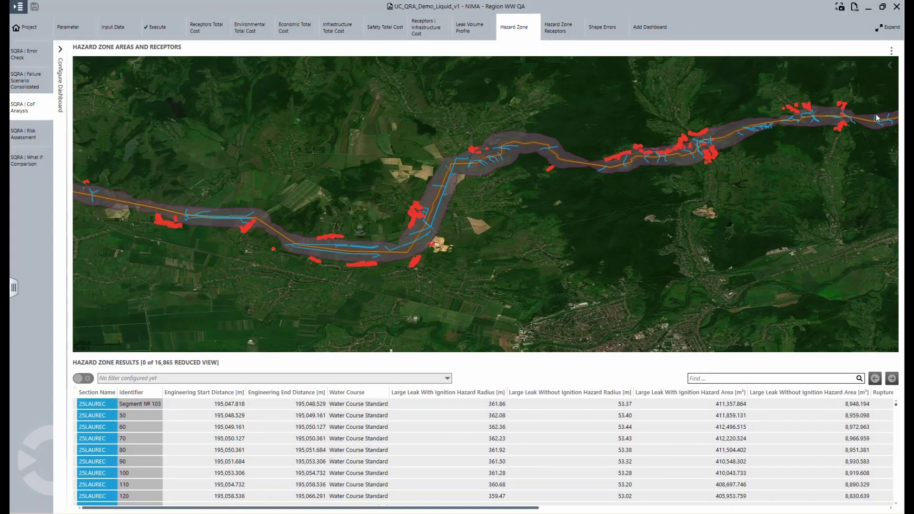
click(891, 68)
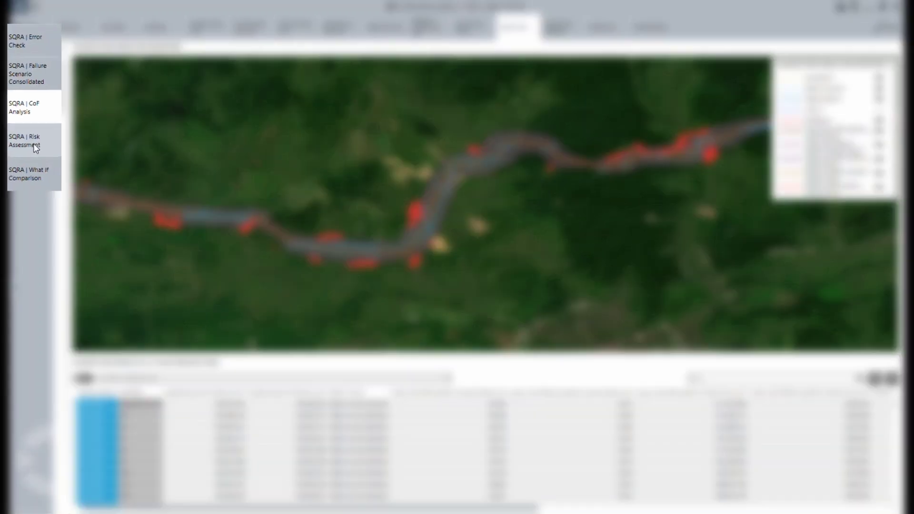
Examine the risk assessment's failure frequency, consequence of failure and risk profiles with their legends, zoomed in around the risk peak near 250,600 m.
click(32, 139)
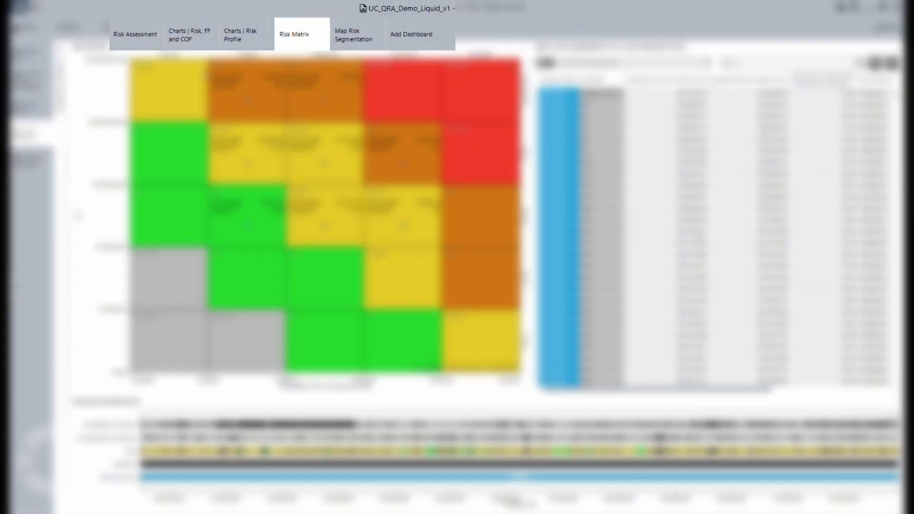
click(188, 38)
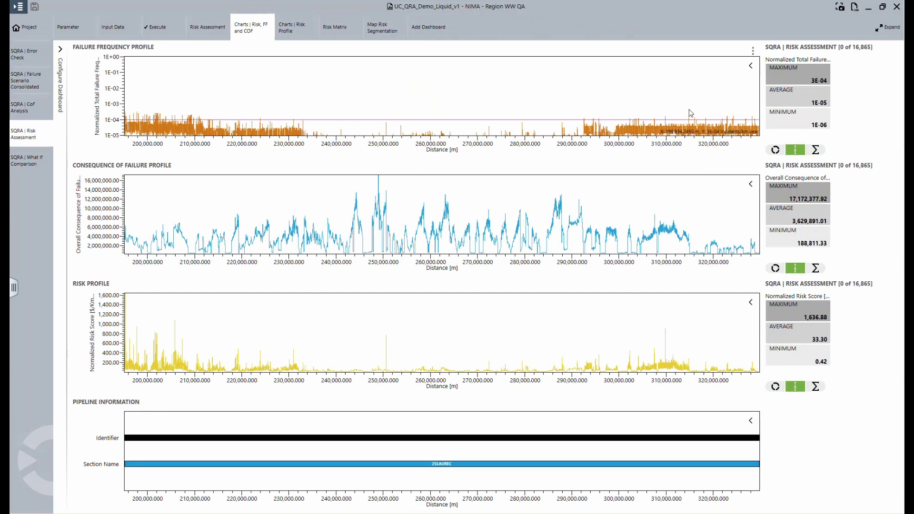
click(751, 67)
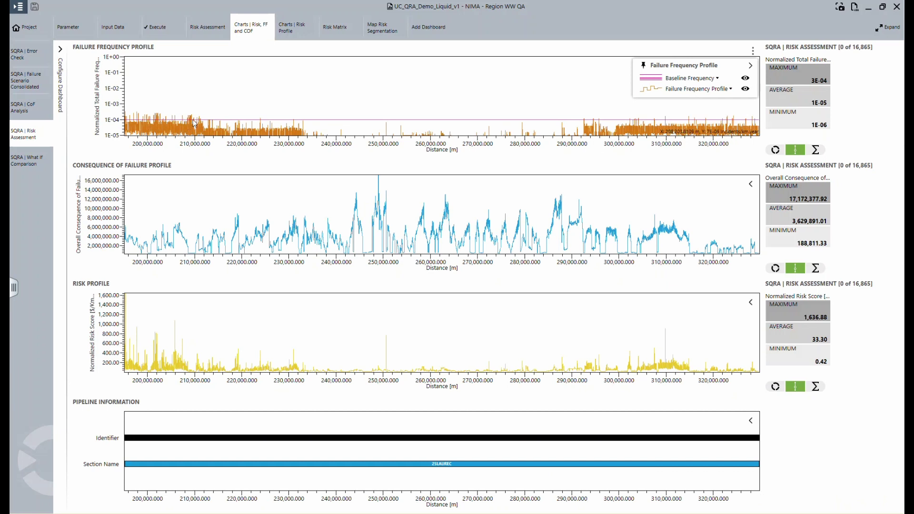
click(752, 185)
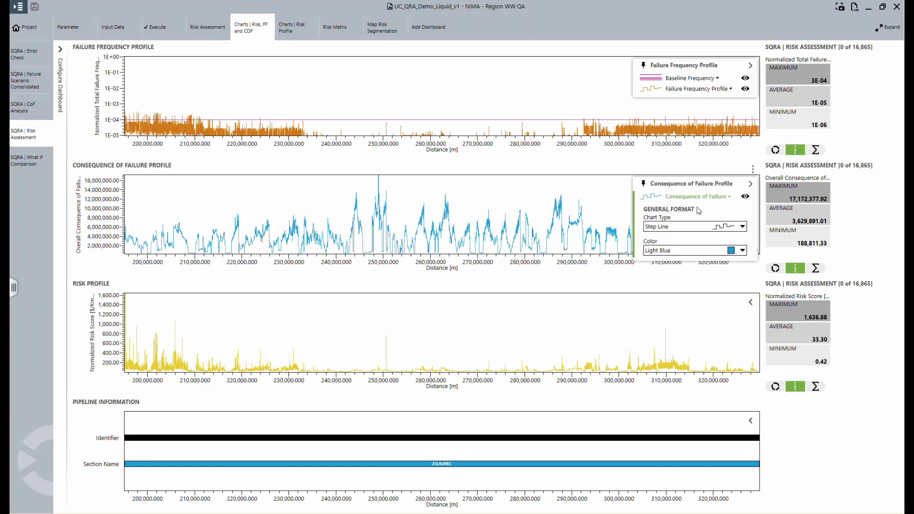
click(750, 184)
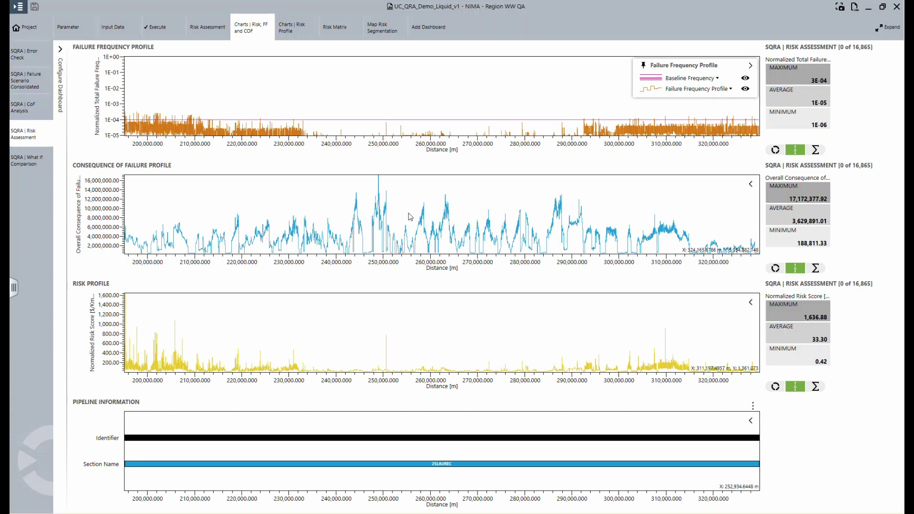
drag(382, 436, 401, 437)
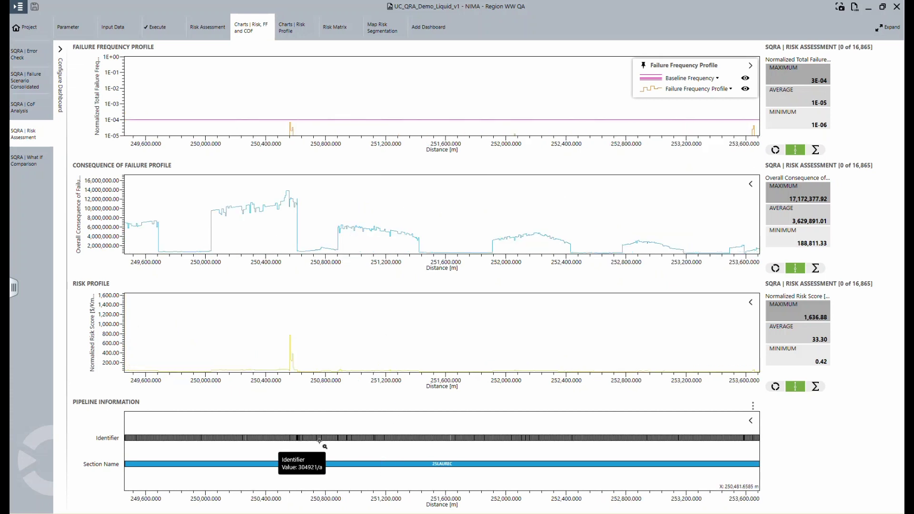
drag(279, 440, 430, 441)
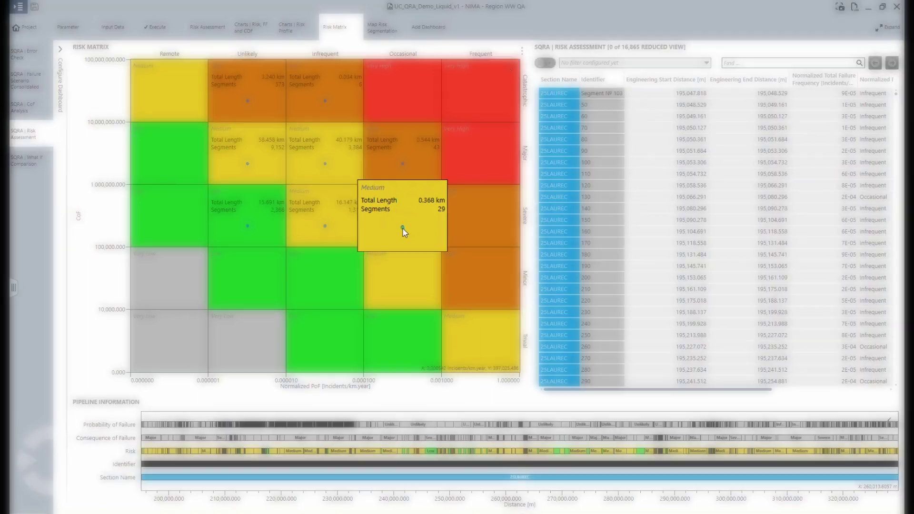
Select the risk matrix cell for Occasional PoF and Severe CoF, and zoom in on its highlighted segments in the pipeline information.
click(403, 226)
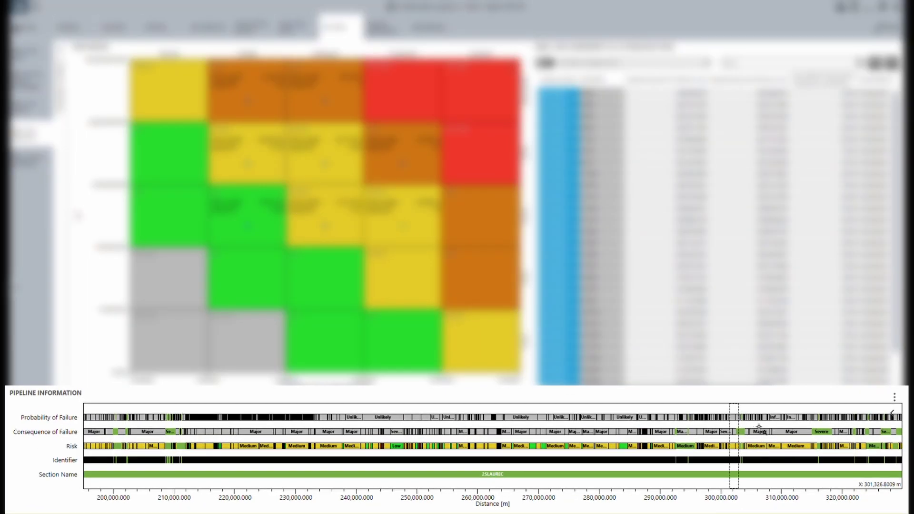
drag(737, 436, 760, 436)
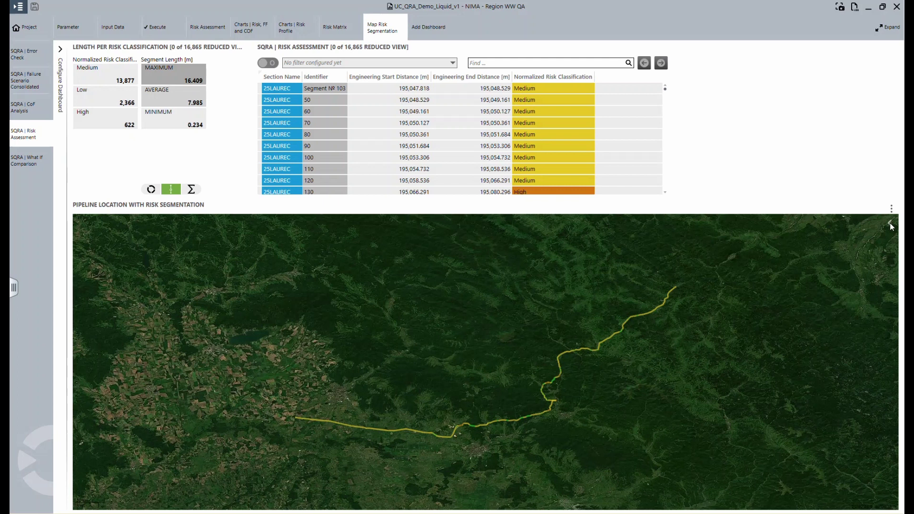
Show the risk class legend on the pipeline risk segmentation map and inspect the western end of the pipeline up close.
click(890, 223)
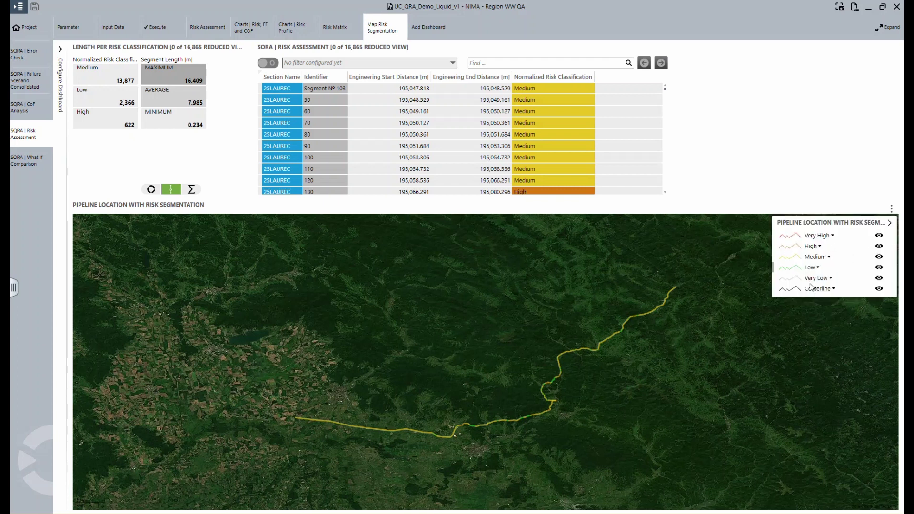
scroll(474, 351, up, 5)
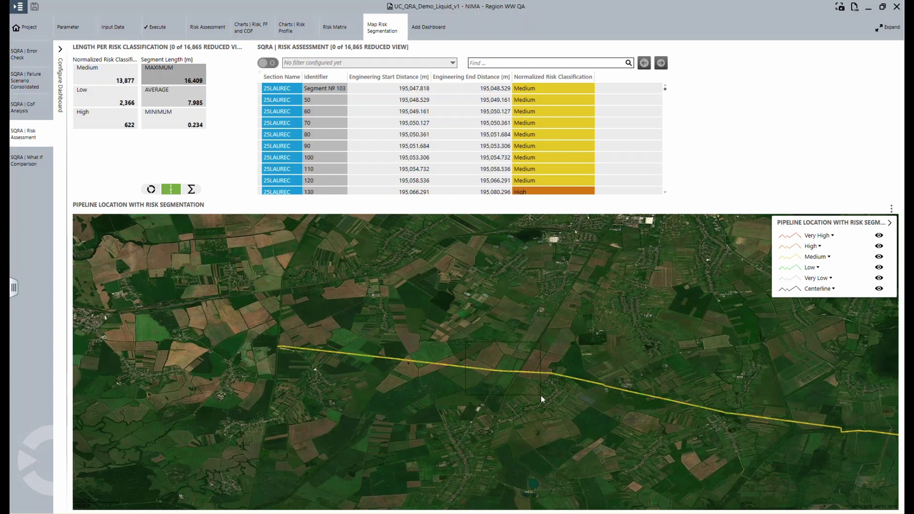
scroll(541, 396, up, 3)
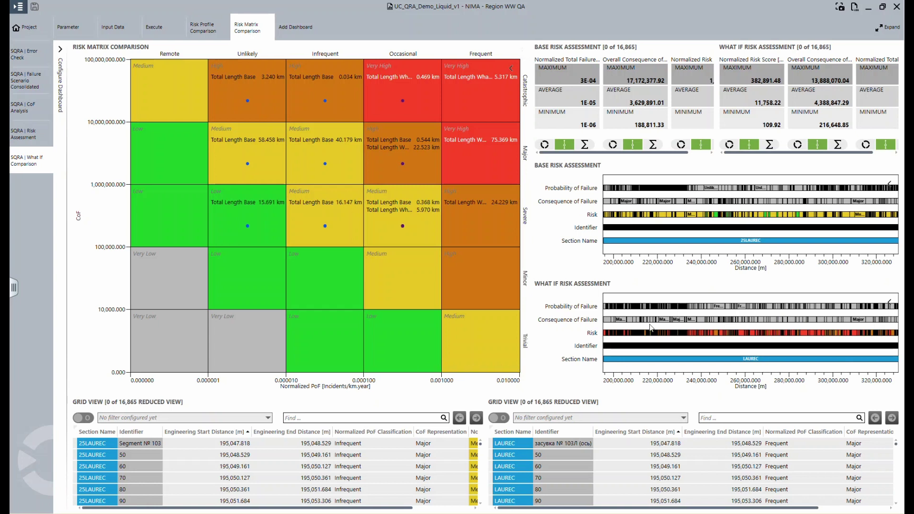
Compare the base and what-if risk assessment bands between about 242,000 and 246,000 m.
click(716, 307)
drag(699, 307, 733, 310)
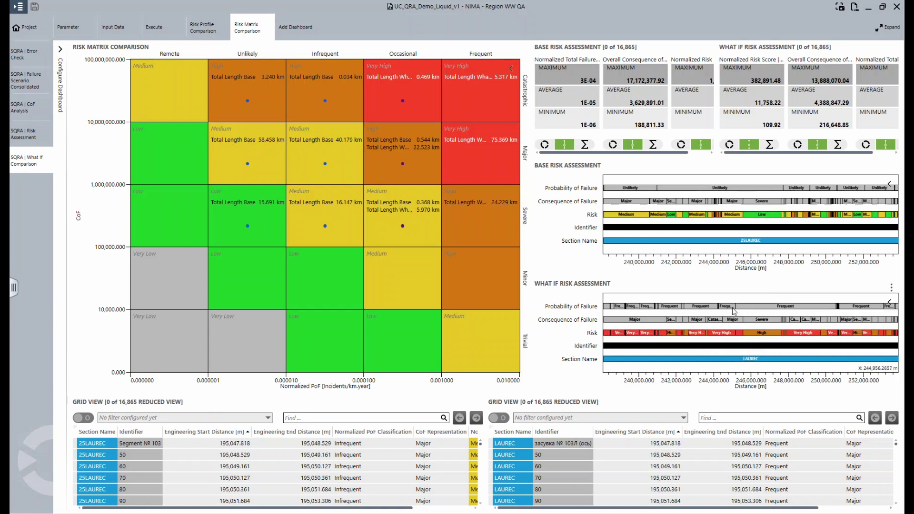
drag(671, 311, 753, 314)
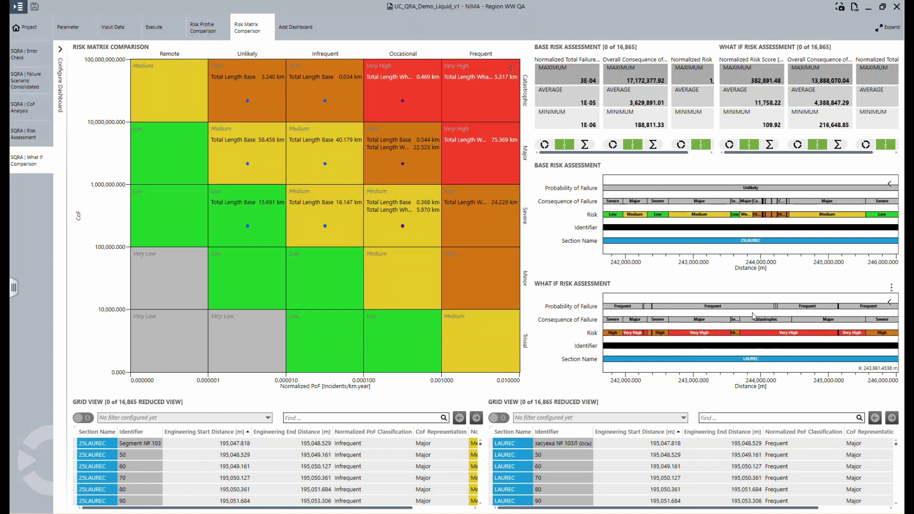